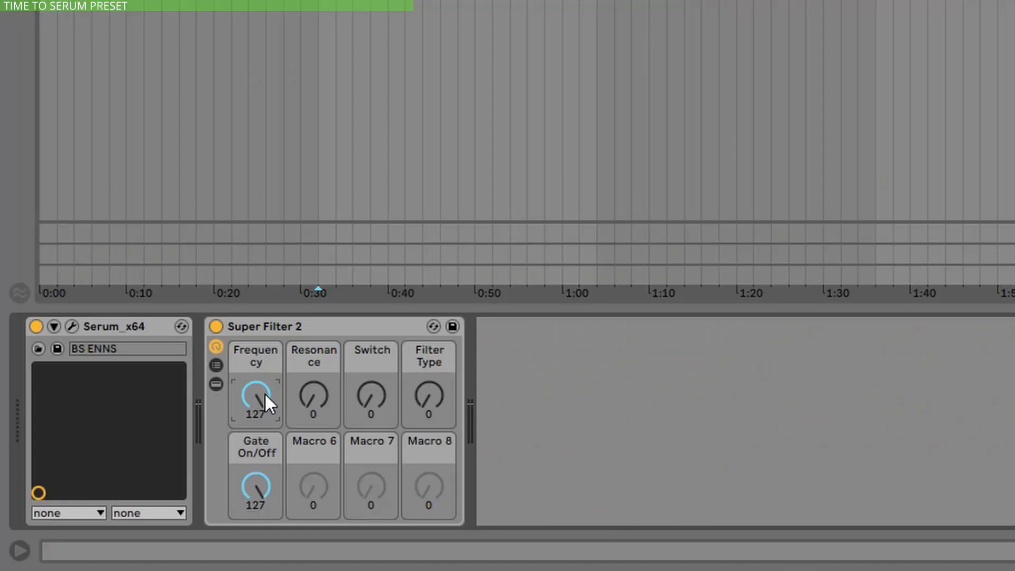
# Try out the Frequency, Resonance, Switch, Filter Type and Gate On/Off macros of the Super Filter 2 rack, leaving Switch at 127
pyautogui.moveTo(264, 392)
pyautogui.mouseDown()
pyautogui.moveTo(264, 418)
pyautogui.moveTo(264, 393)
pyautogui.mouseUp()
pyautogui.click(308, 395)
pyautogui.moveTo(368, 396)
pyautogui.mouseDown()
pyautogui.moveTo(368, 338)
pyautogui.moveTo(369, 402)
pyautogui.mouseUp()
pyautogui.moveTo(430, 406)
pyautogui.mouseDown()
pyautogui.moveTo(430, 353)
pyautogui.moveTo(429, 412)
pyautogui.mouseUp()
pyautogui.moveTo(249, 483)
pyautogui.mouseDown()
pyautogui.moveTo(249, 523)
pyautogui.moveTo(250, 489)
pyautogui.mouseUp()
# Show the devices inside Super Filter 2 and compare its Auto Filter with the nested SUPERFILTER rack using the Switch macro
pyautogui.click(216, 383)
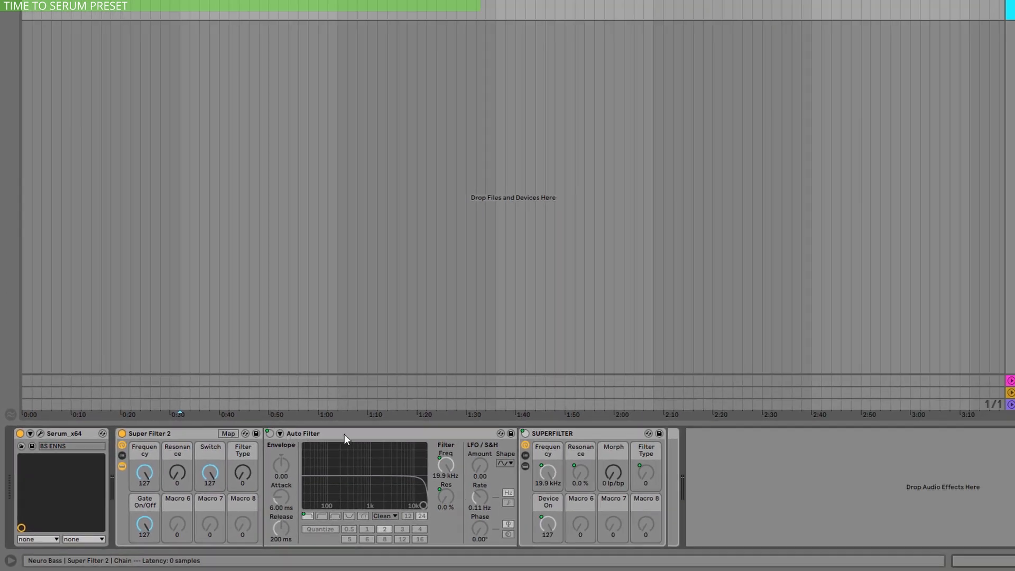
pyautogui.click(351, 436)
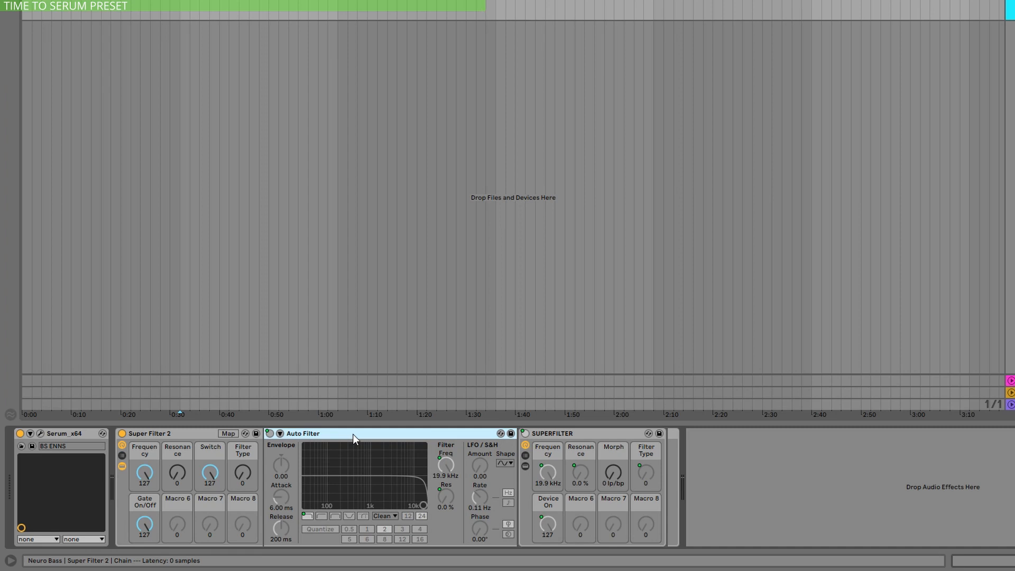
pyautogui.click(565, 435)
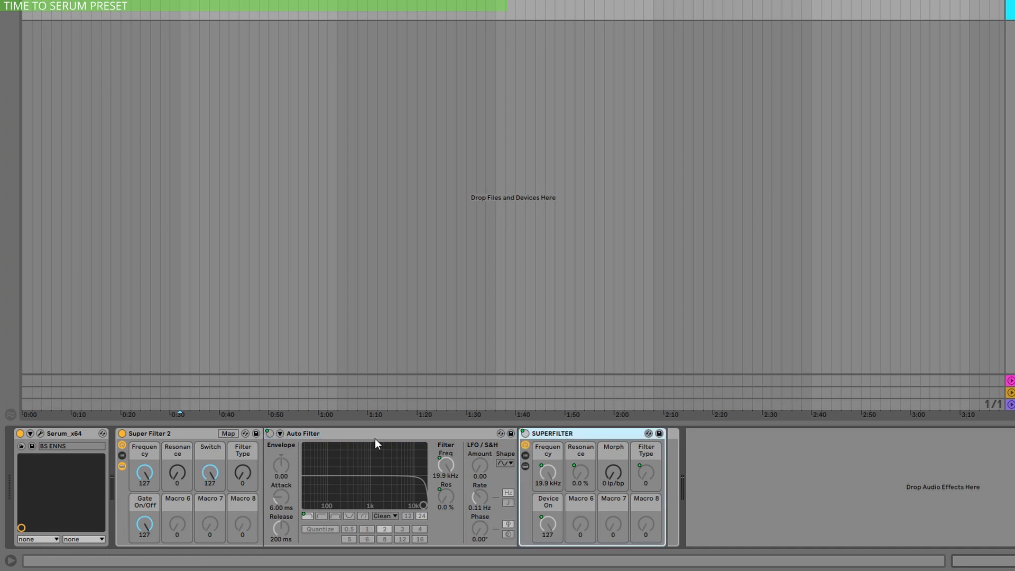
pyautogui.moveTo(210, 475); pyautogui.dragTo(210, 473)
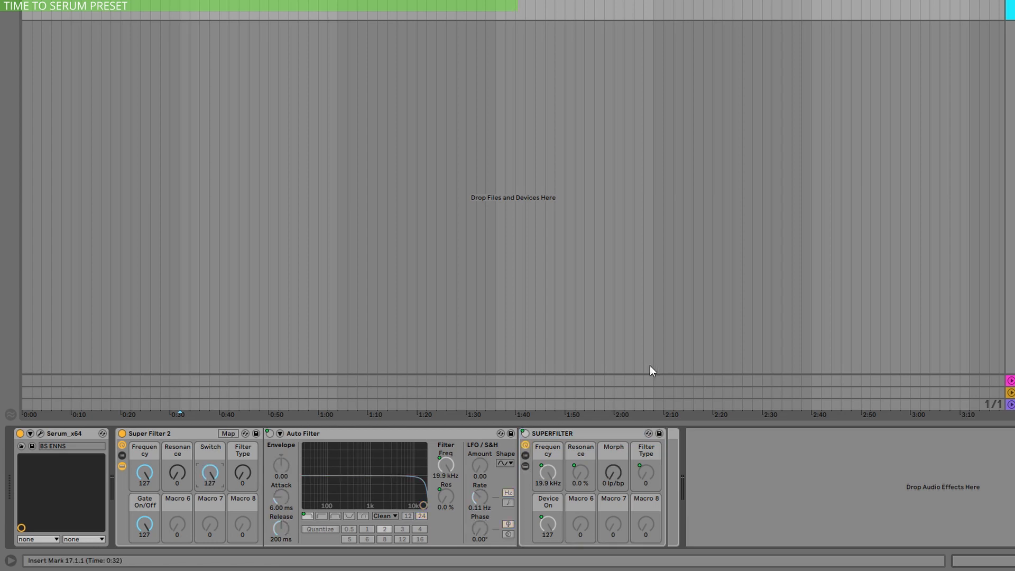
pyautogui.click(569, 434)
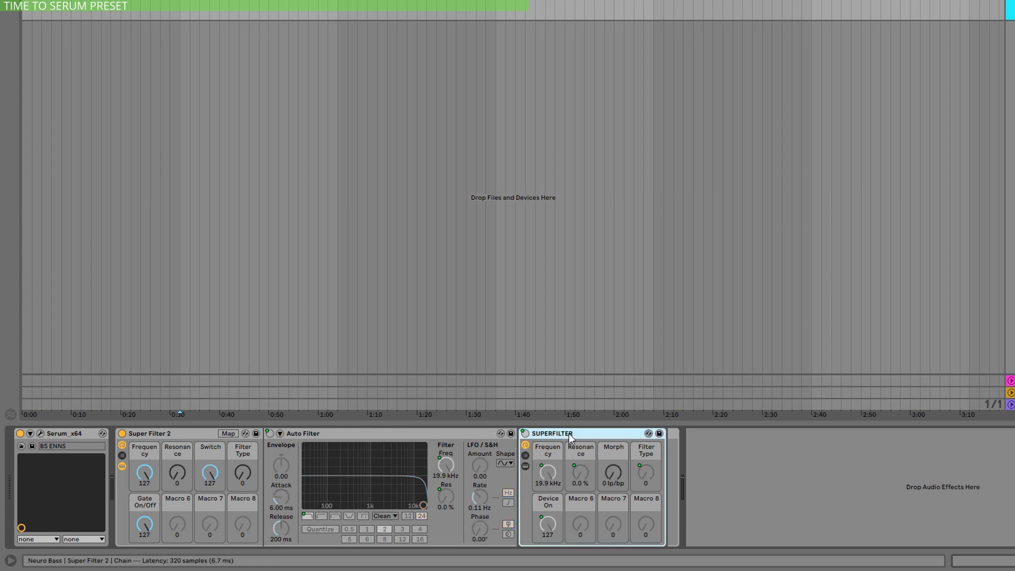
# Show the devices inside the nested SUPERFILTER rack and inspect its first Auto Filter and first Gate
pyautogui.click(526, 466)
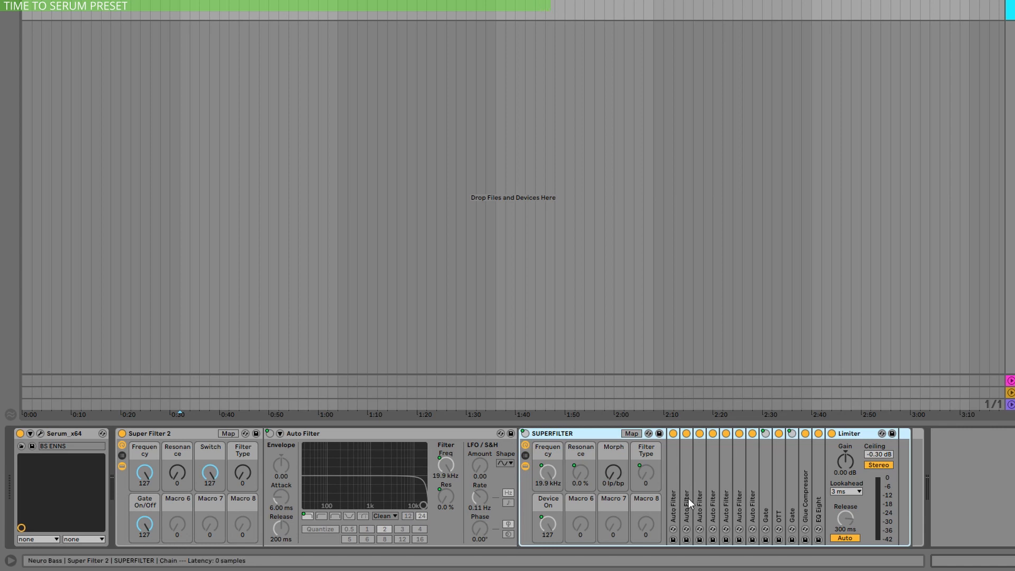
pyautogui.doubleClick(673, 452)
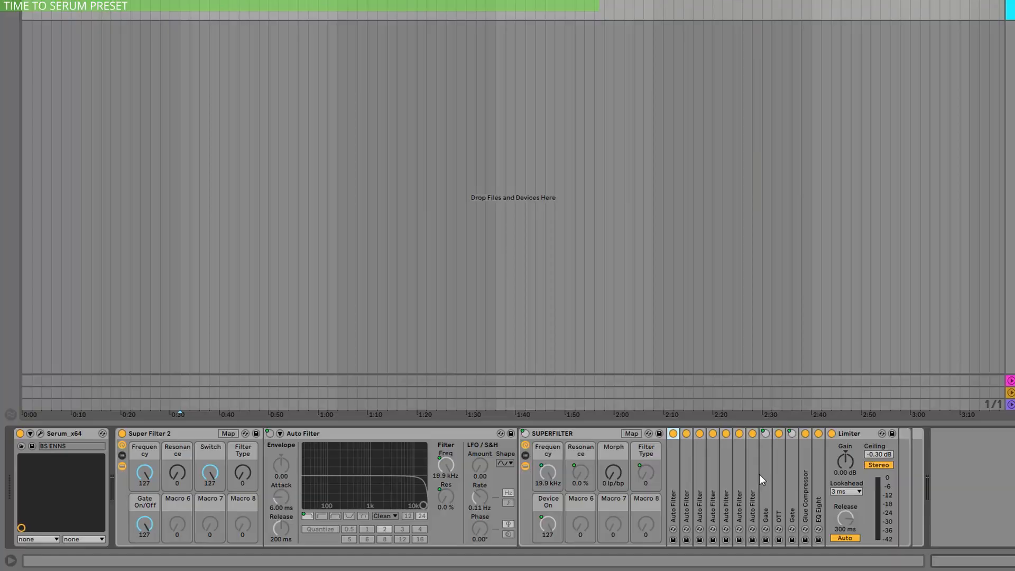
pyautogui.doubleClick(763, 474)
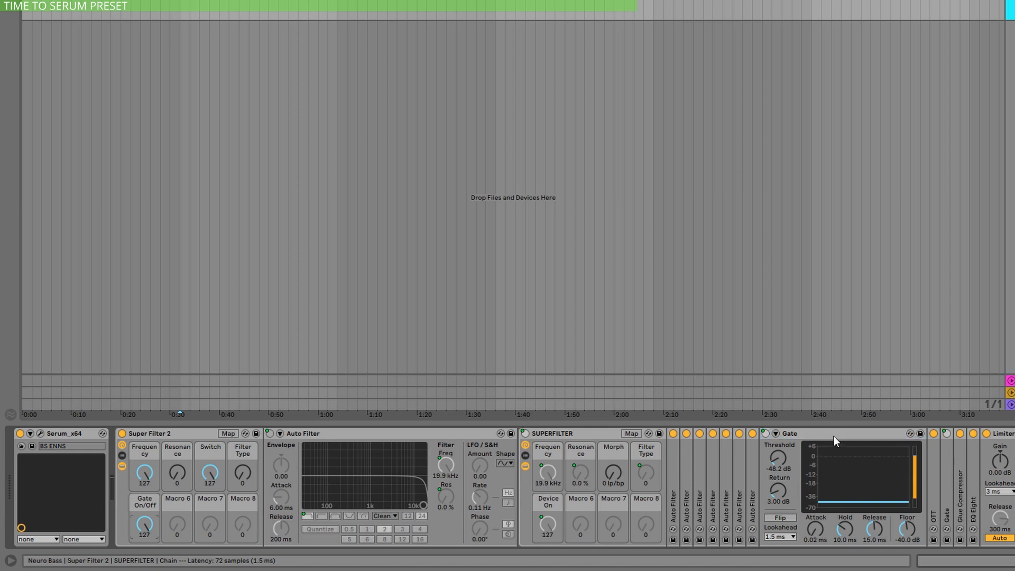
pyautogui.doubleClick(833, 435)
# Unfold the OTT, second Gate, Glue Compressor and EQ Eight in the SUPERFILTER chain to examine their settings
pyautogui.doubleClick(781, 475)
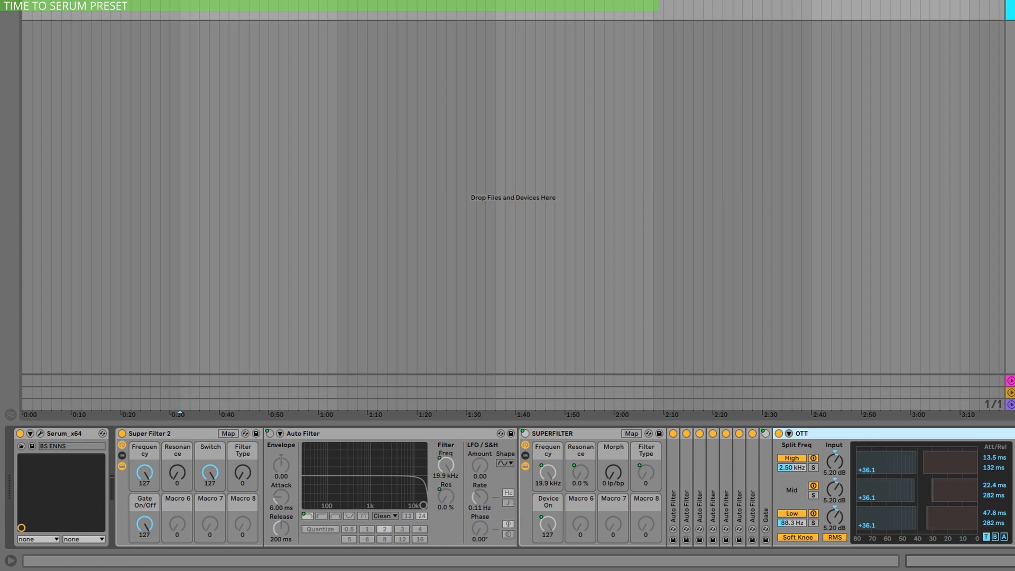
pyautogui.click(893, 434)
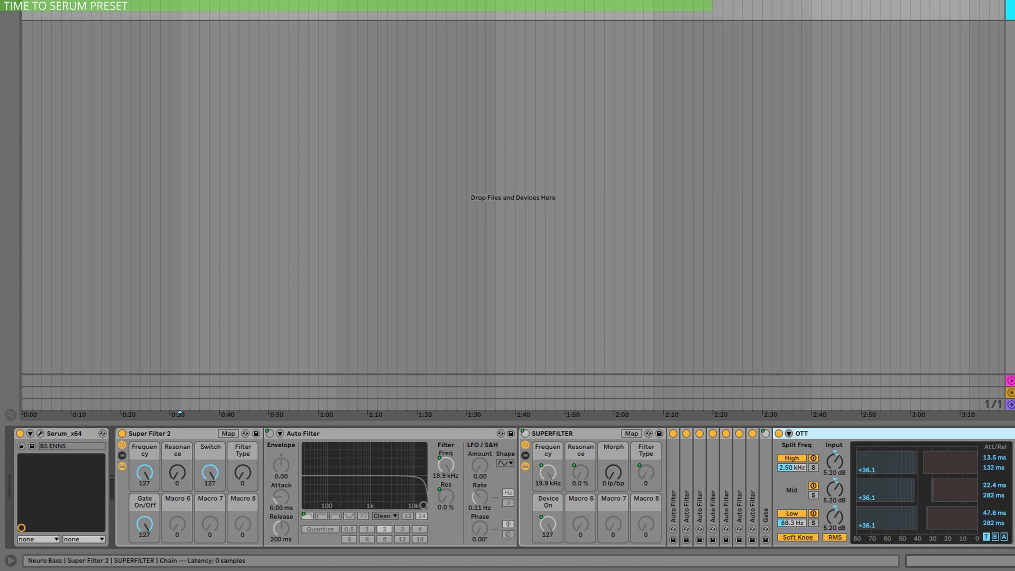
pyautogui.click(1013, 433)
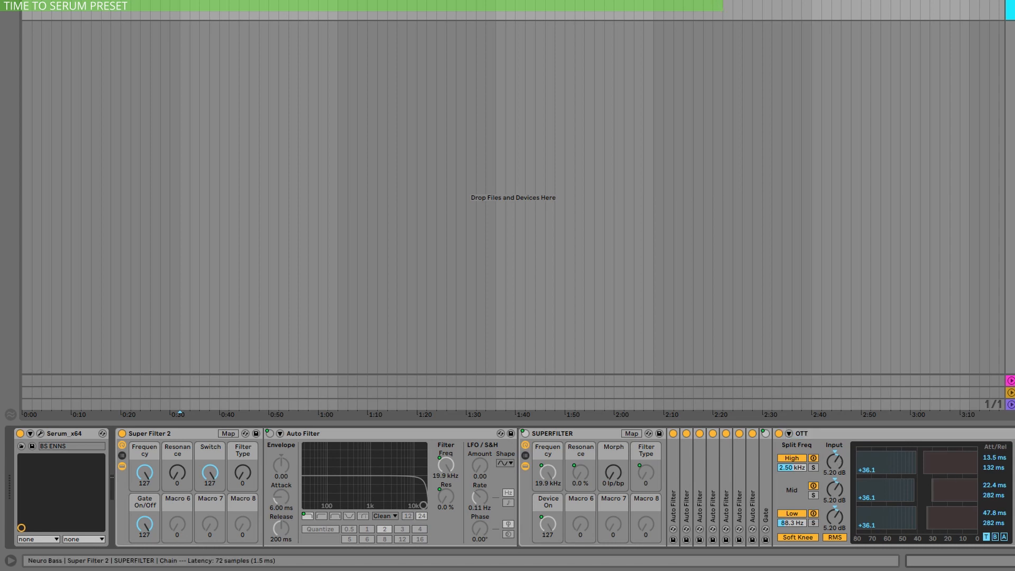
pyautogui.hscroll(5, 507, 486)
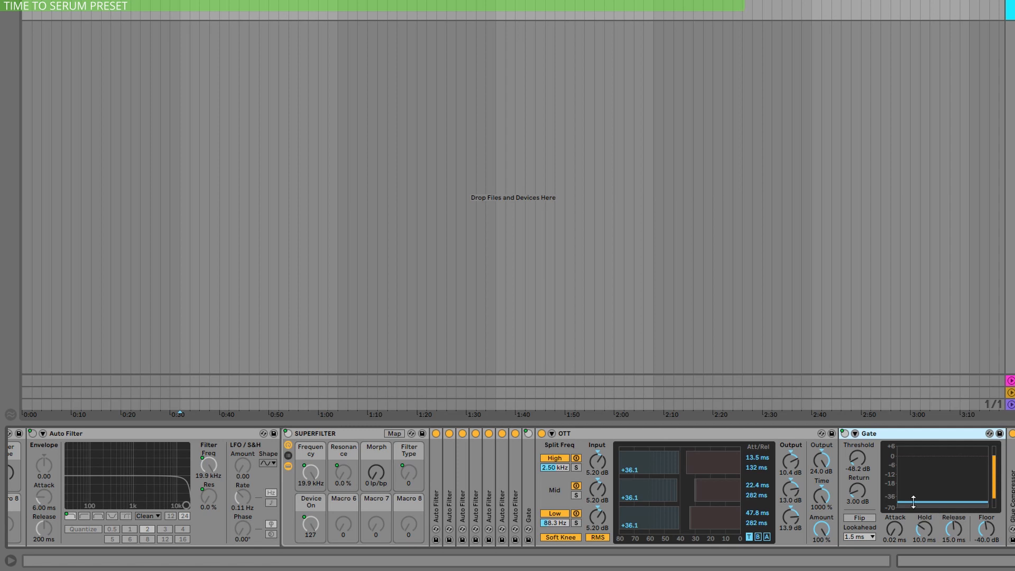
pyautogui.click(639, 434)
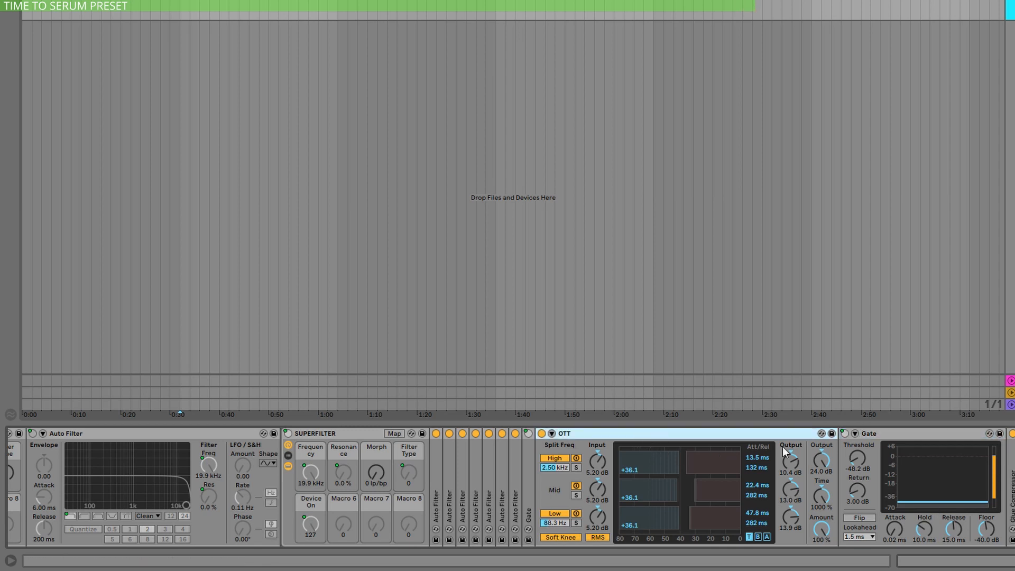
pyautogui.doubleClick(1012, 475)
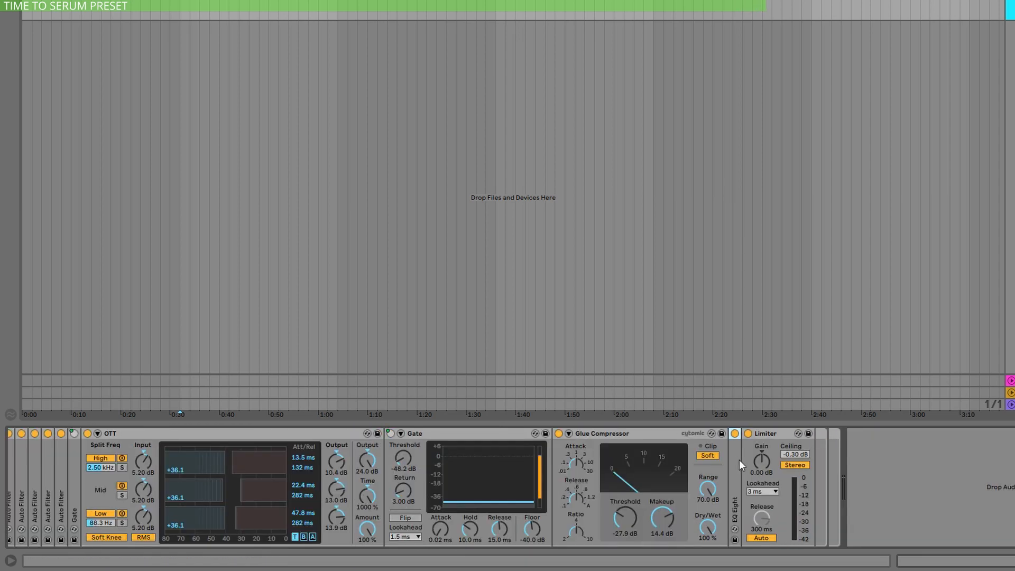
pyautogui.doubleClick(738, 456)
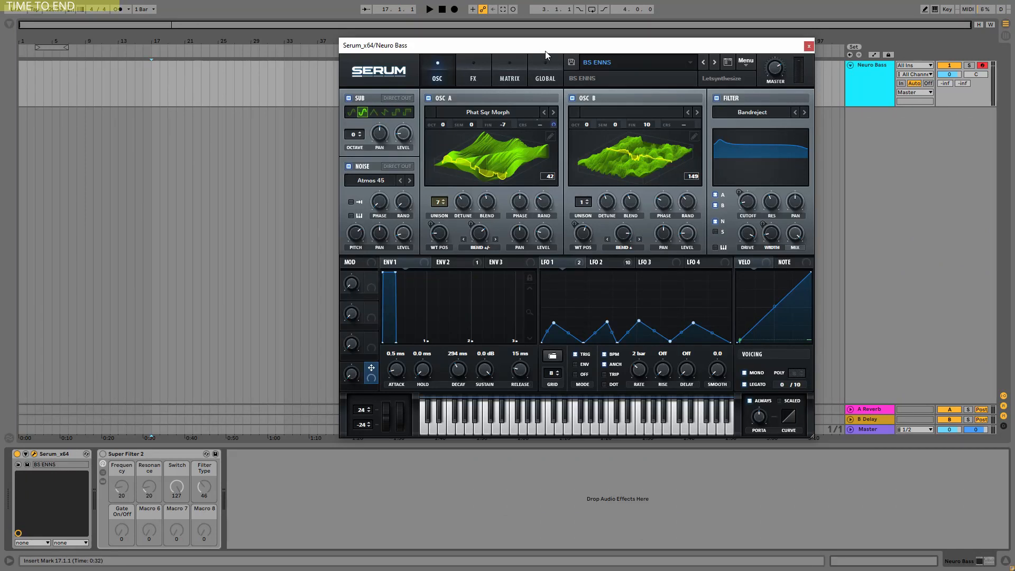
# Reposition the Serum window and look through the wavetable categories available for oscillator A
pyautogui.moveTo(556, 44); pyautogui.dragTo(473, 57)
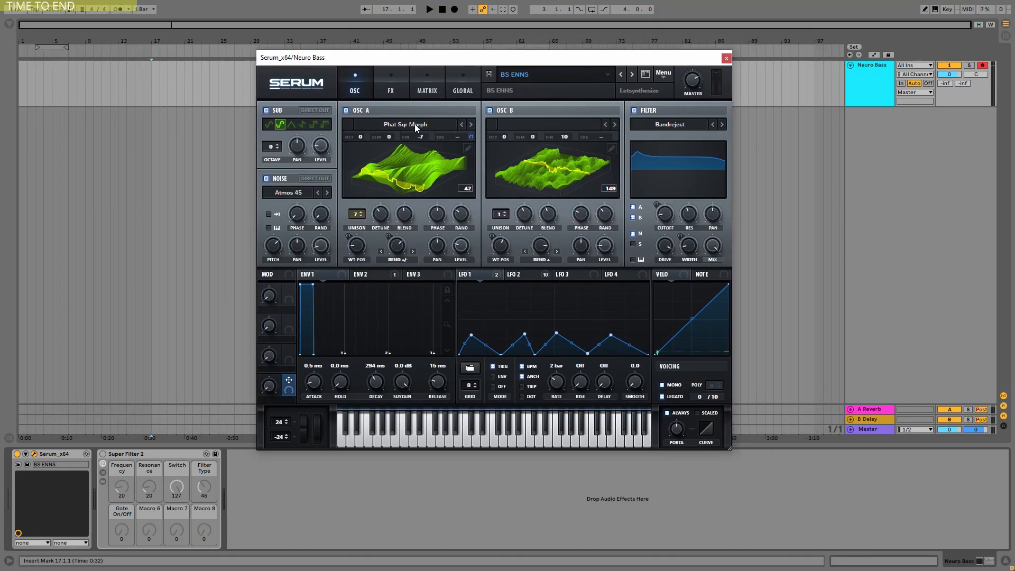
pyautogui.click(415, 122)
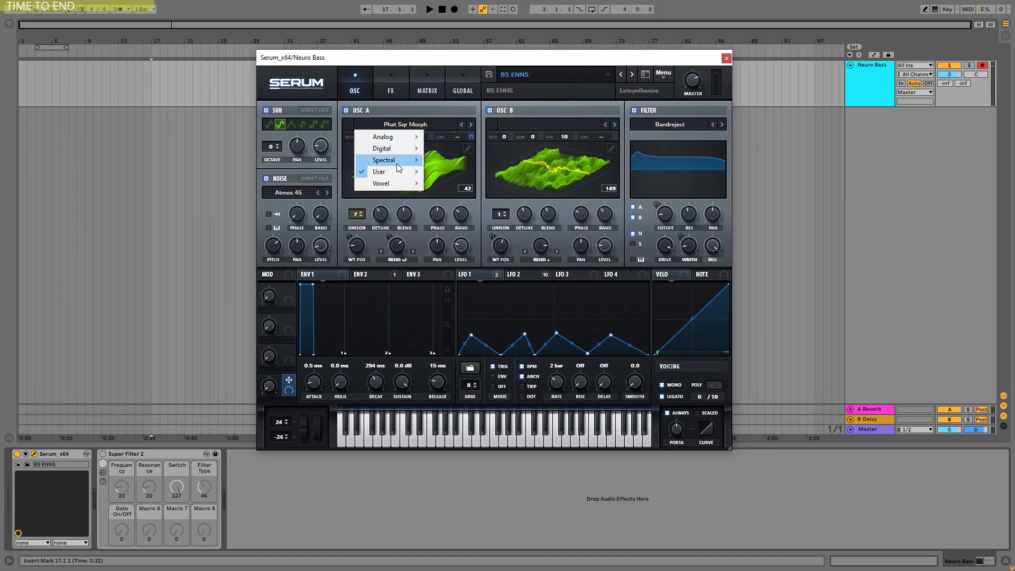
pyautogui.moveTo(390, 171)
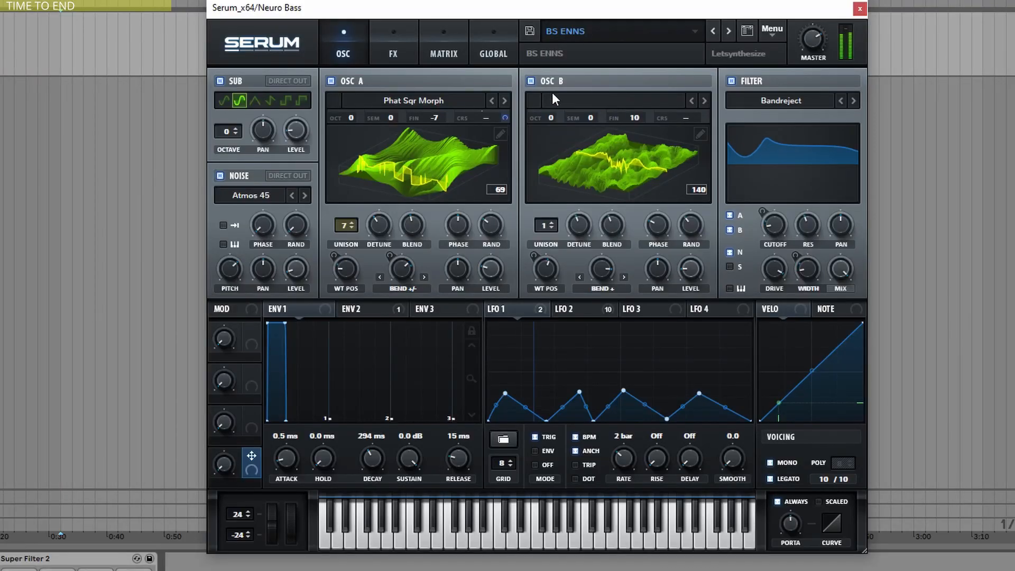
# Switch off oscillator B and the noise oscillator, and compare the sound with and without the sub oscillator, leaving the sub enabled
pyautogui.click(531, 81)
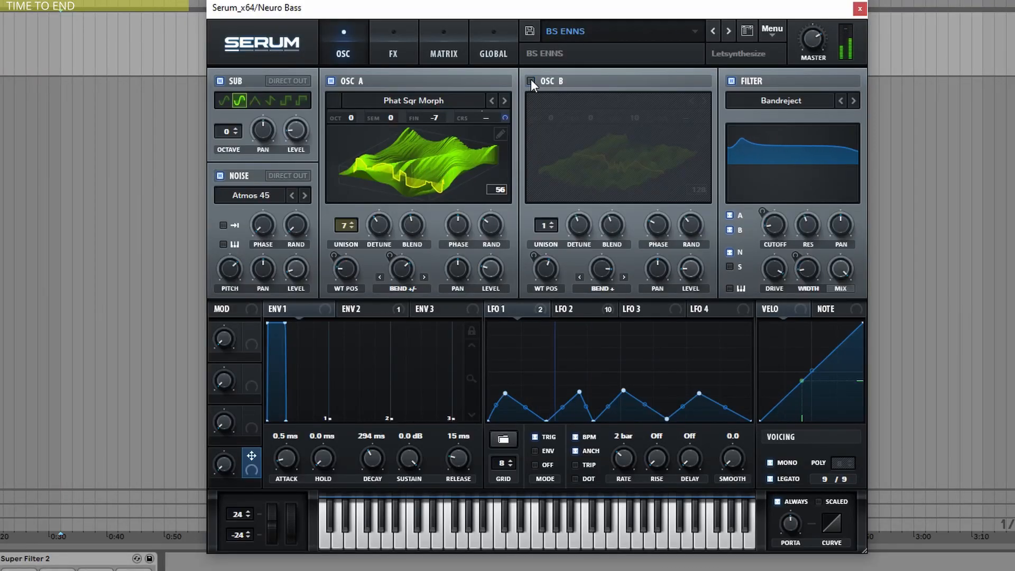
pyautogui.click(530, 80)
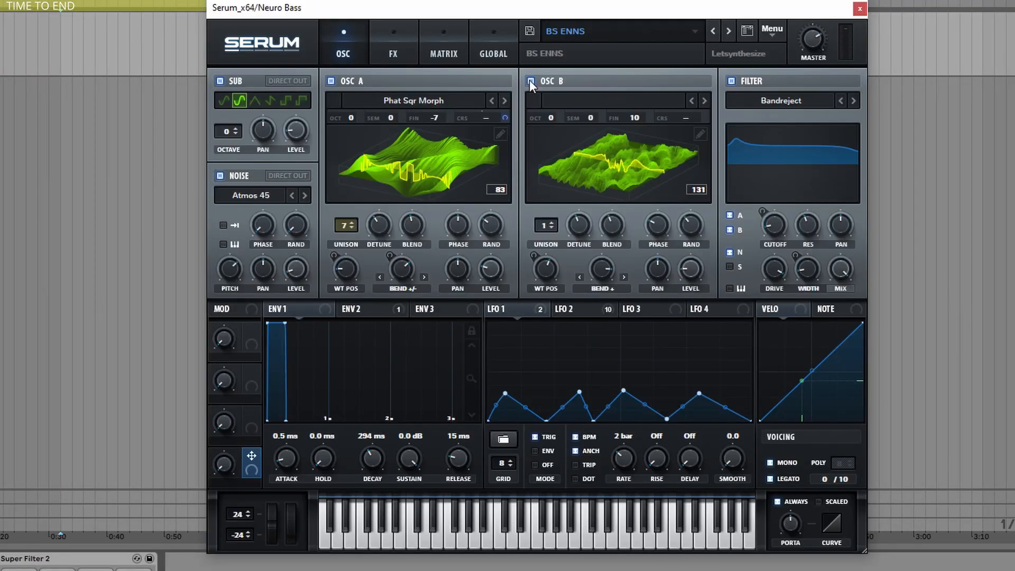
pyautogui.click(529, 81)
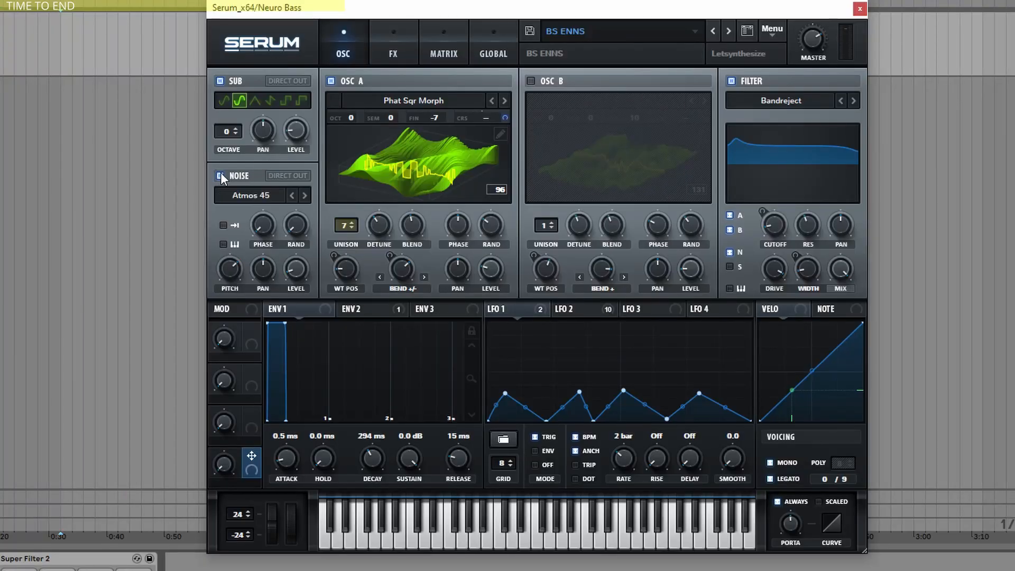
pyautogui.click(220, 176)
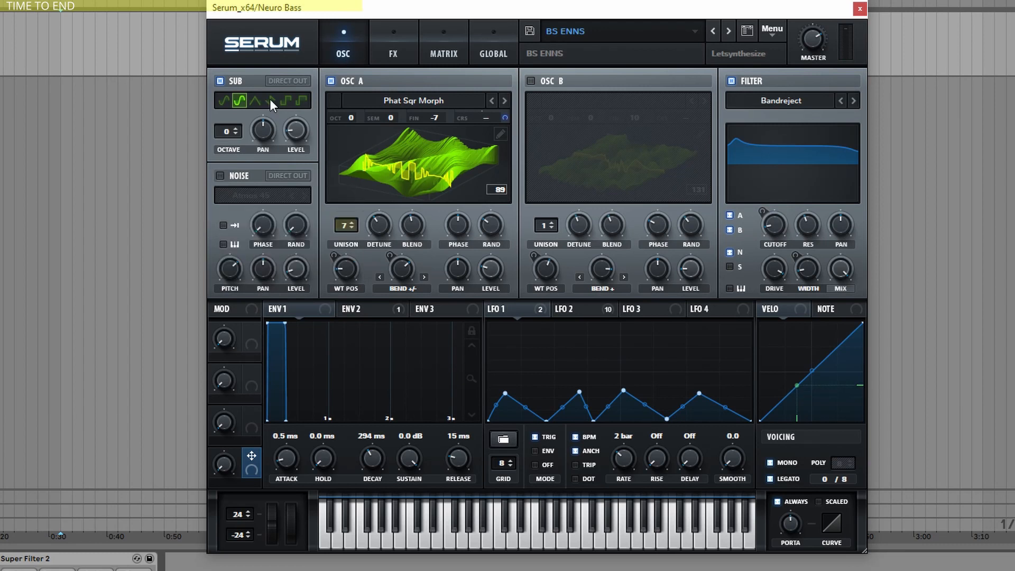
pyautogui.click(219, 81)
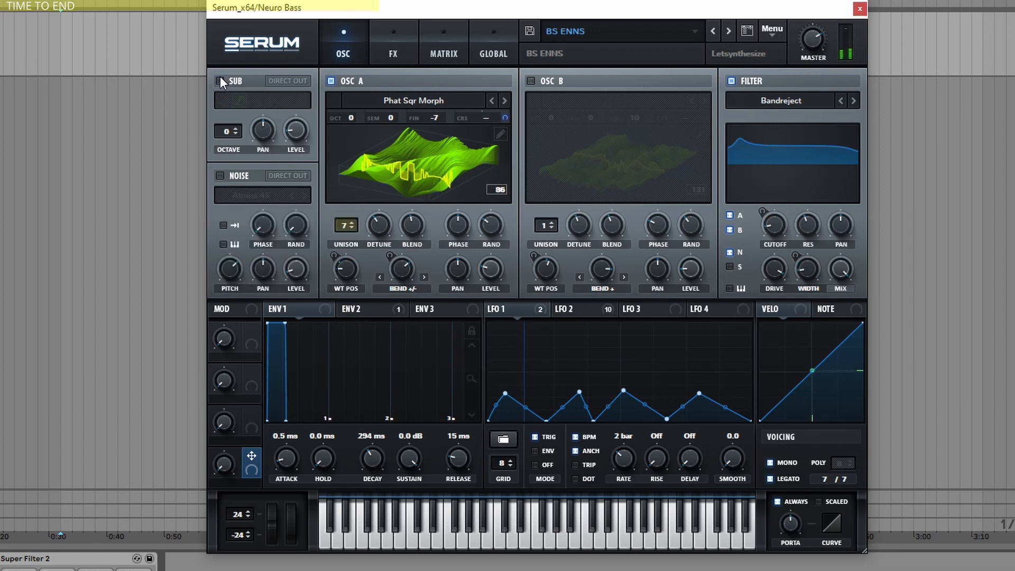
pyautogui.click(219, 81)
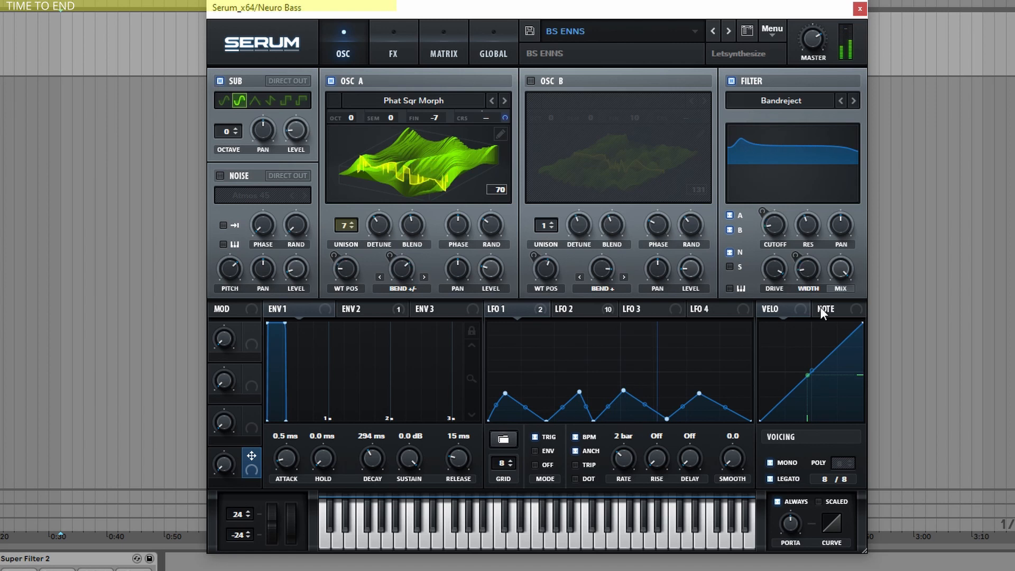
# In Serum's effects, bypass and re-enable the Distortion for comparison, and turn off the Phaser
pyautogui.click(408, 36)
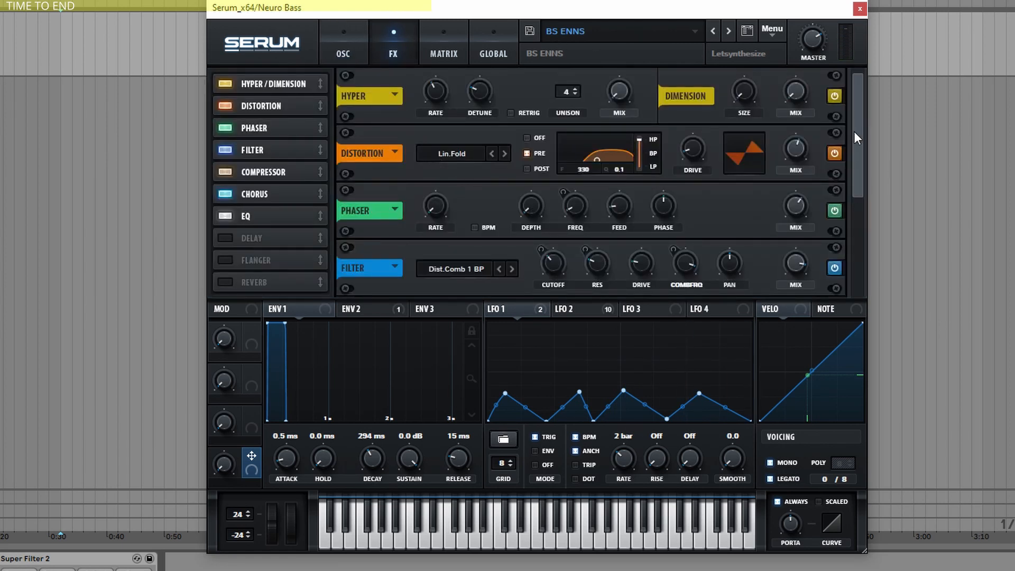
pyautogui.click(834, 151)
pyautogui.click(833, 152)
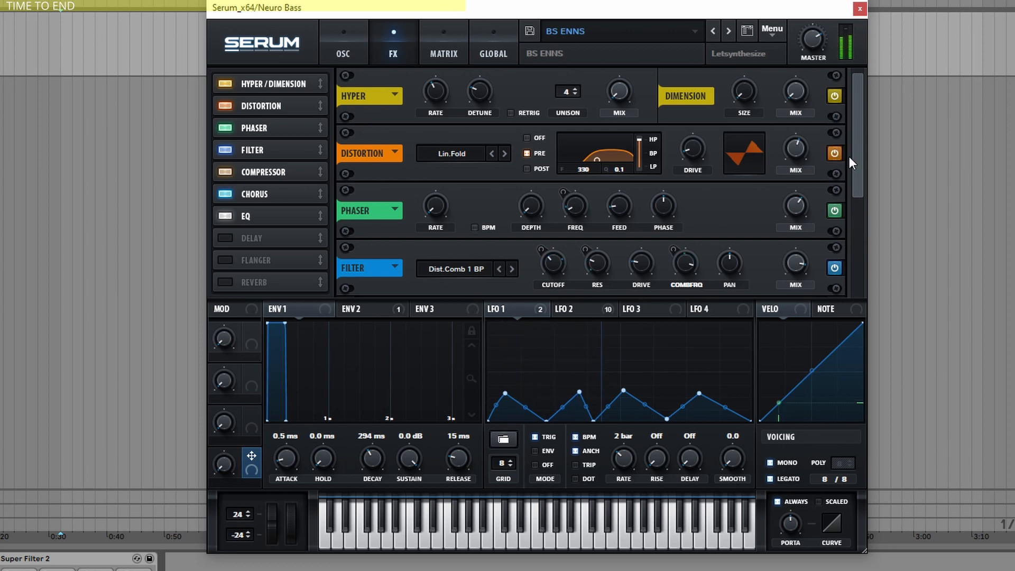
pyautogui.moveTo(857, 161); pyautogui.dragTo(856, 181)
pyautogui.click(833, 167)
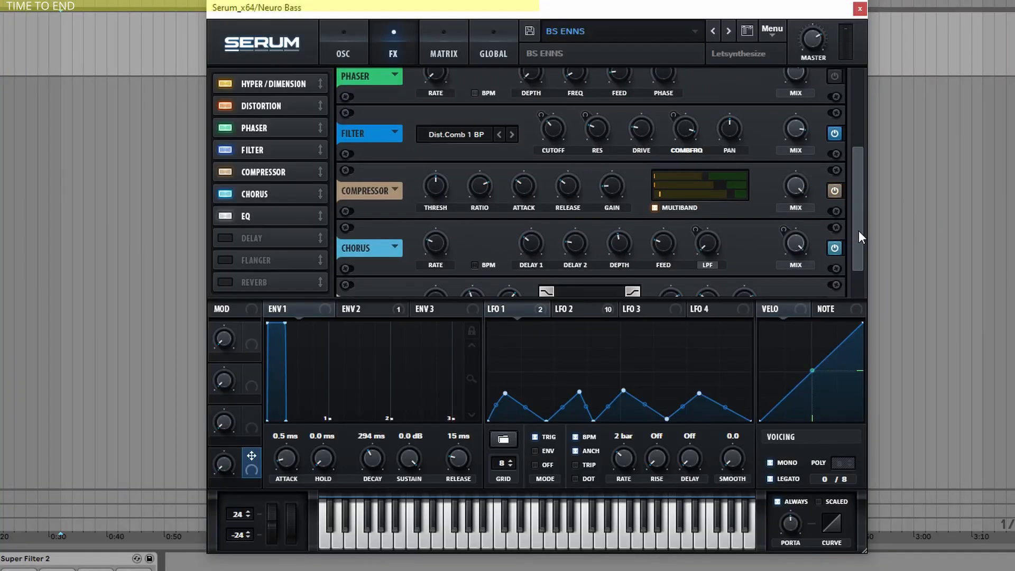
# Bypass and re-enable the multiband Compressor and the Chorus to compare the sound with and without each
pyautogui.scroll(-1, 858, 231)
pyautogui.scroll(-1, 857, 206)
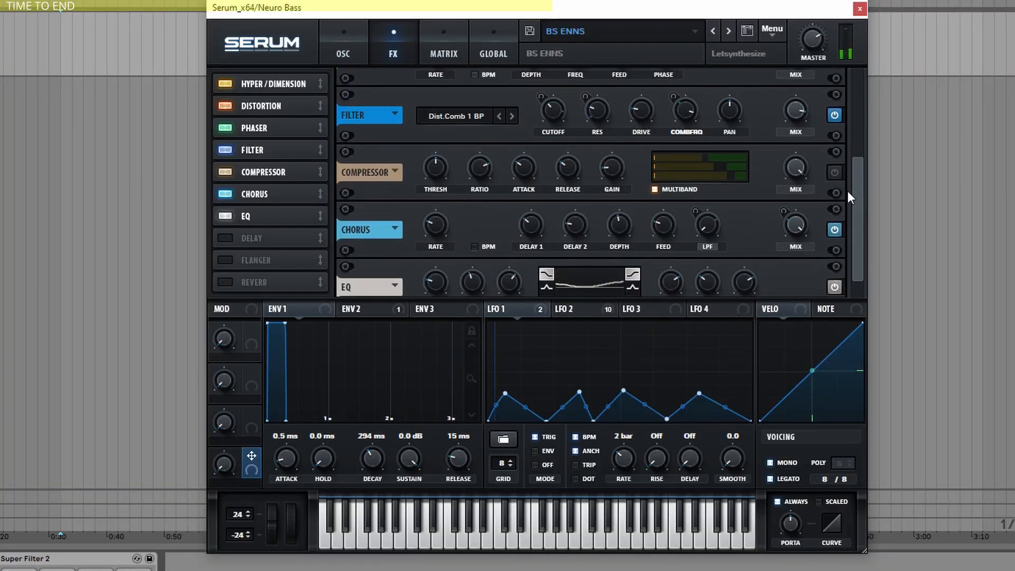
pyautogui.click(833, 172)
pyautogui.click(833, 229)
pyautogui.scroll(-1, 857, 238)
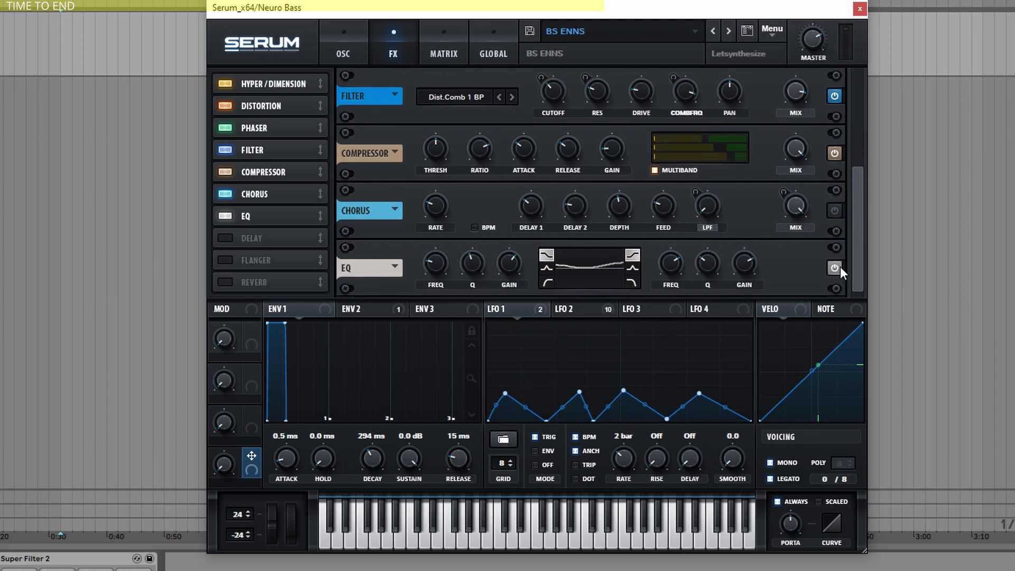
pyautogui.click(836, 209)
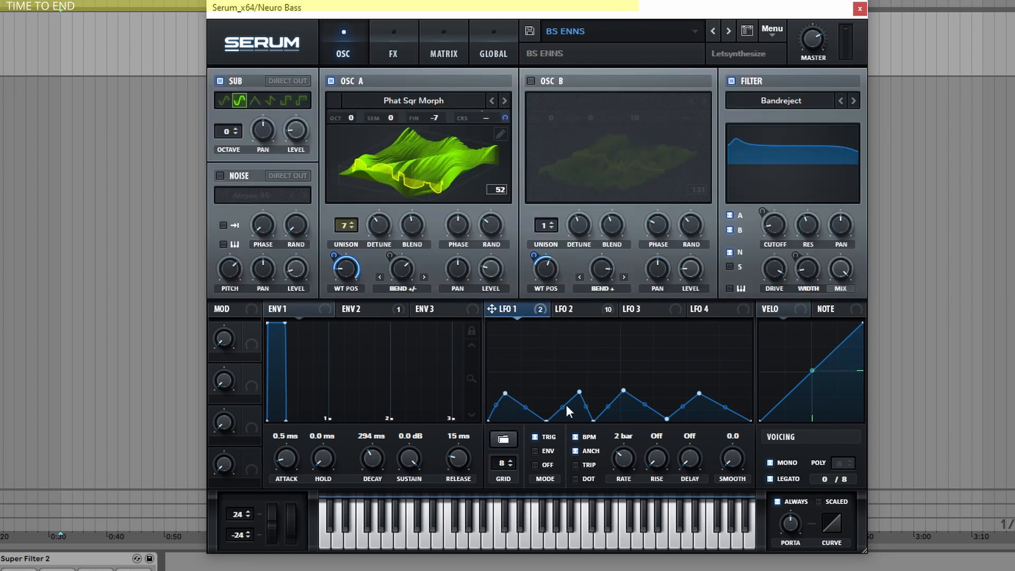
# Display LFO 2 and examine its shape and the oscillator, filter and effects parameters it modulates
pyautogui.click(576, 311)
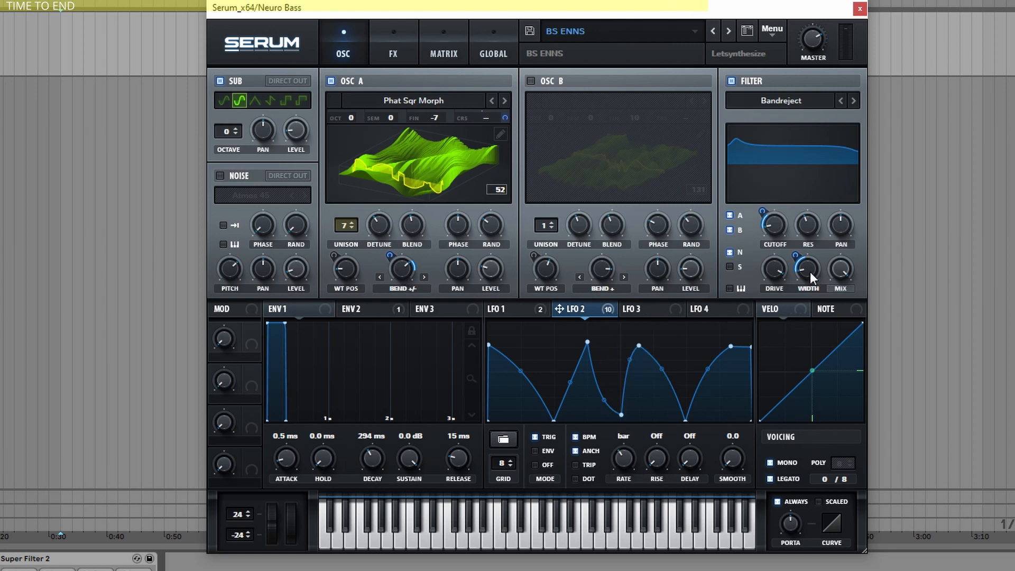
pyautogui.click(386, 28)
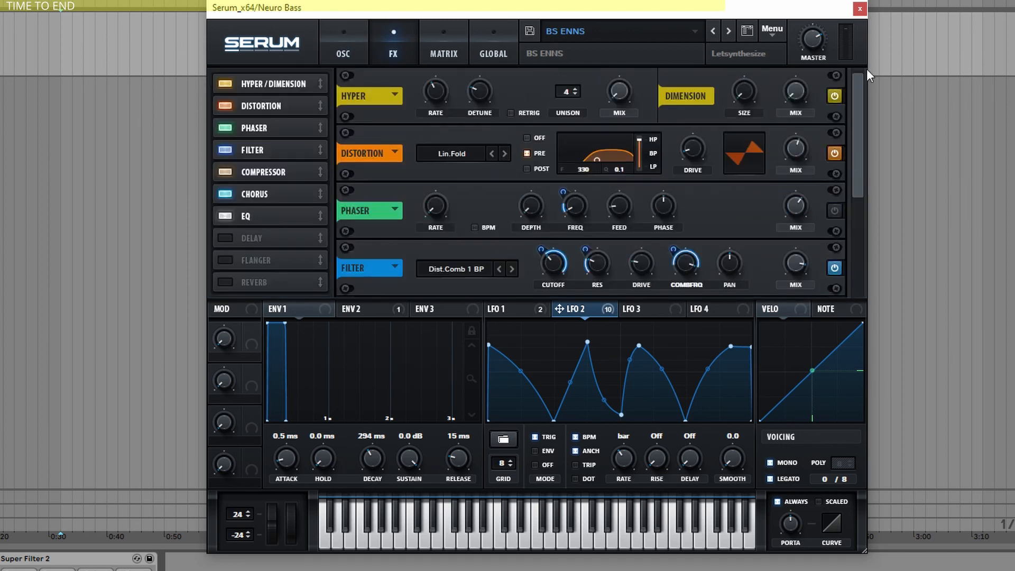
pyautogui.moveTo(863, 98); pyautogui.dragTo(862, 132)
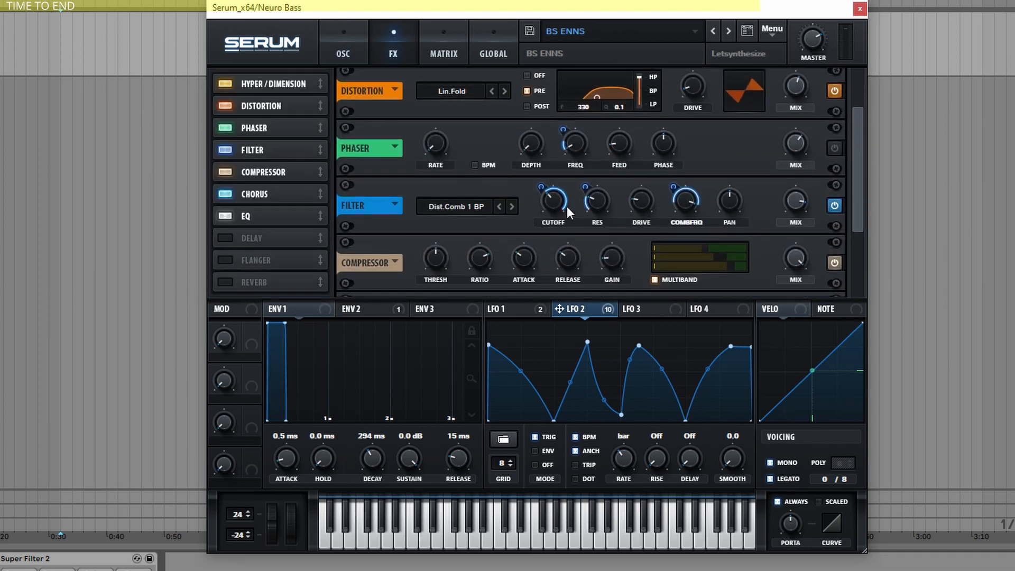
pyautogui.moveTo(858, 176); pyautogui.dragTo(858, 117)
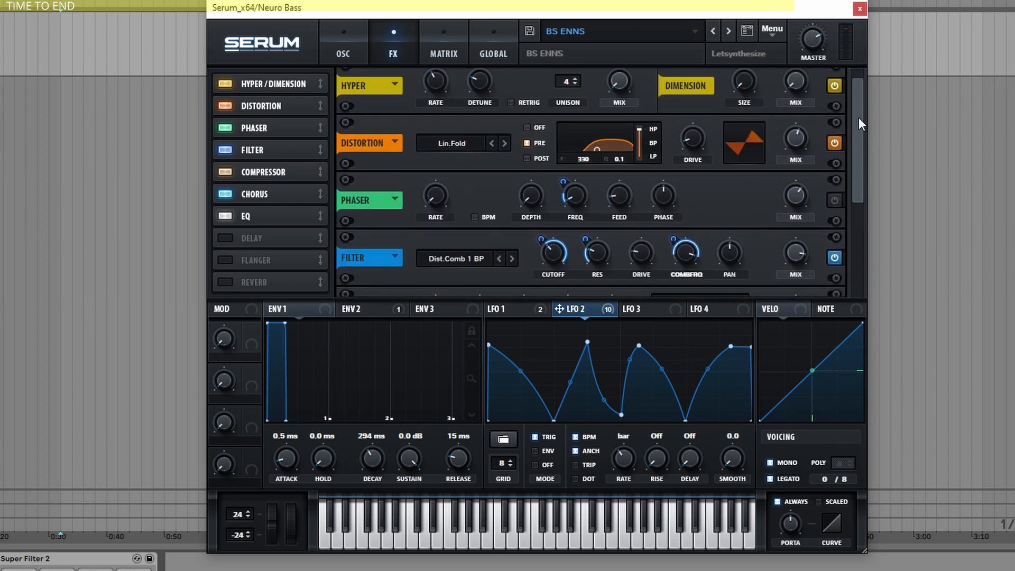
pyautogui.click(351, 36)
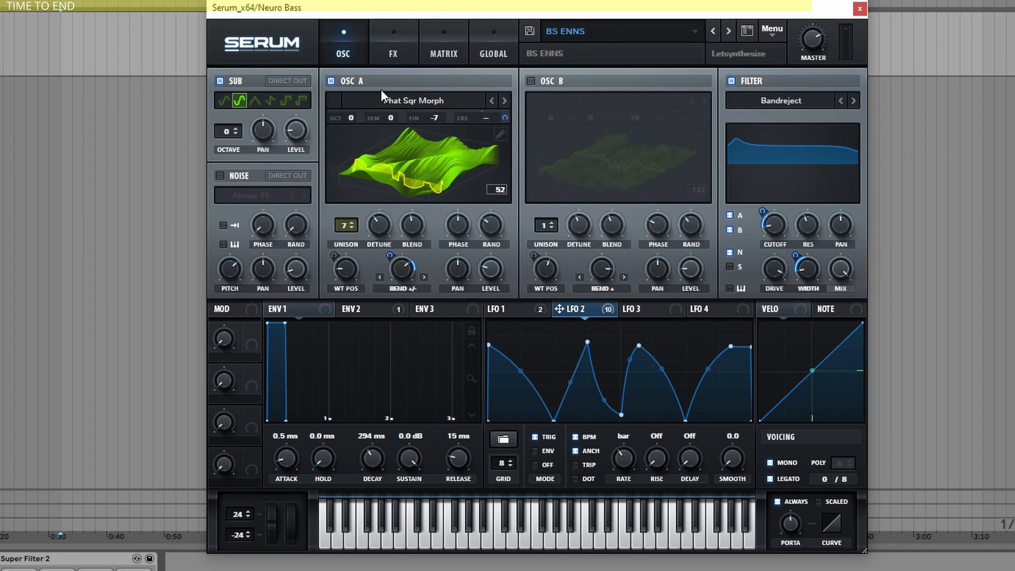